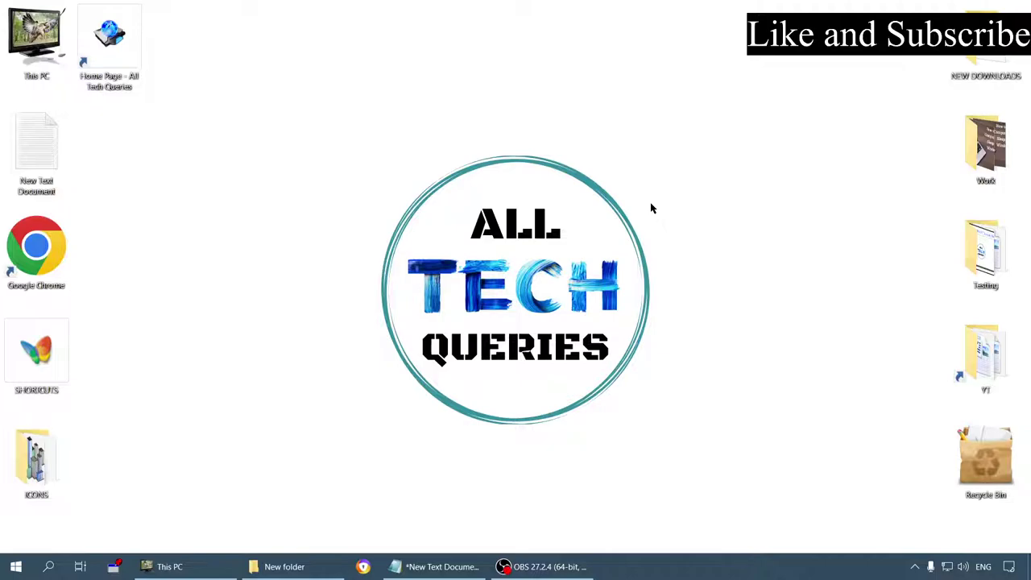
# Step: Review the rotation notes and the desk photo of a vertical monitor, then return to the desktop
pyautogui.click(468, 566)
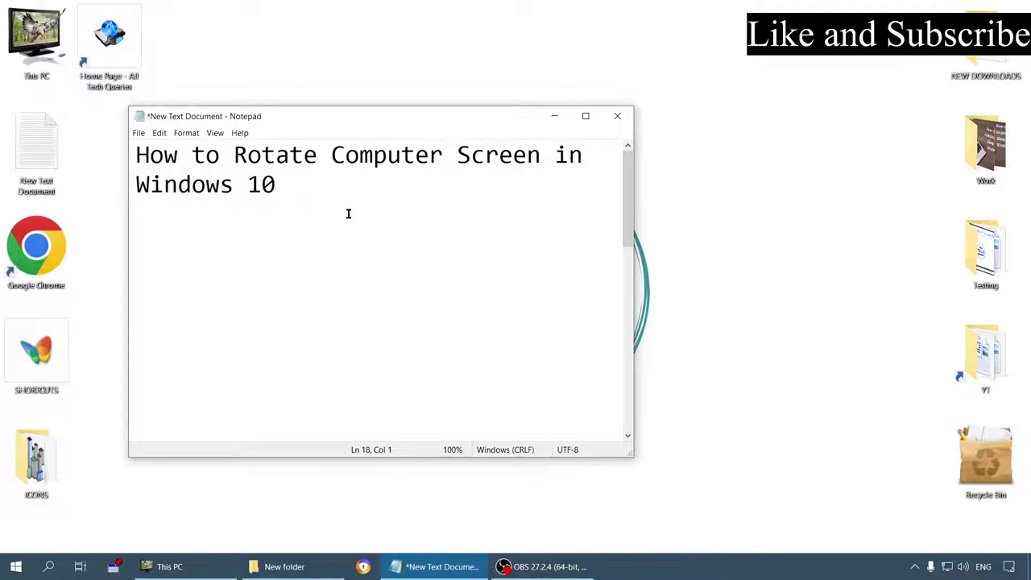
pyautogui.press('super+d')
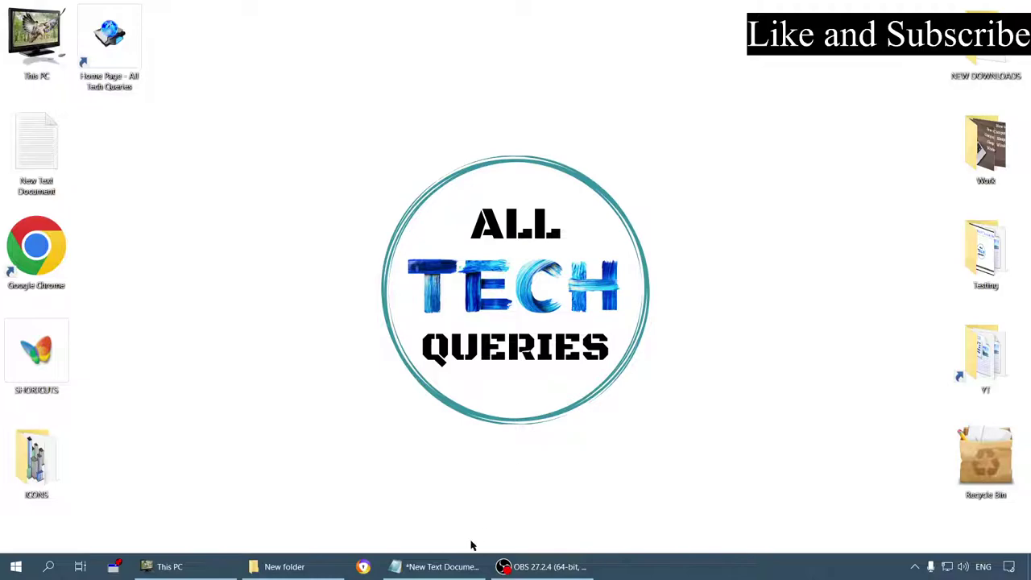
pyautogui.click(342, 564)
pyautogui.doubleClick(296, 88)
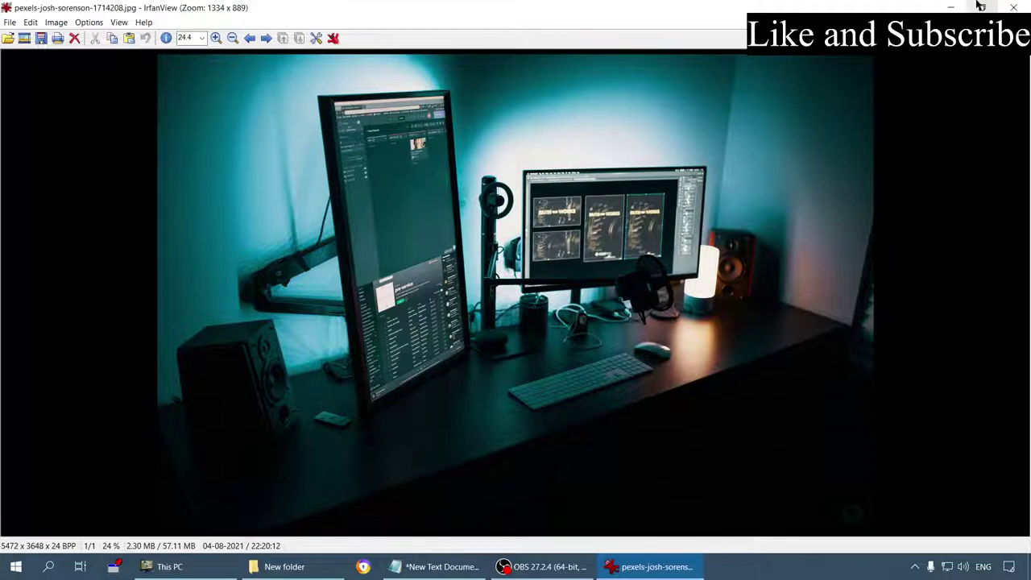
pyautogui.click(953, 6)
pyautogui.click(955, 7)
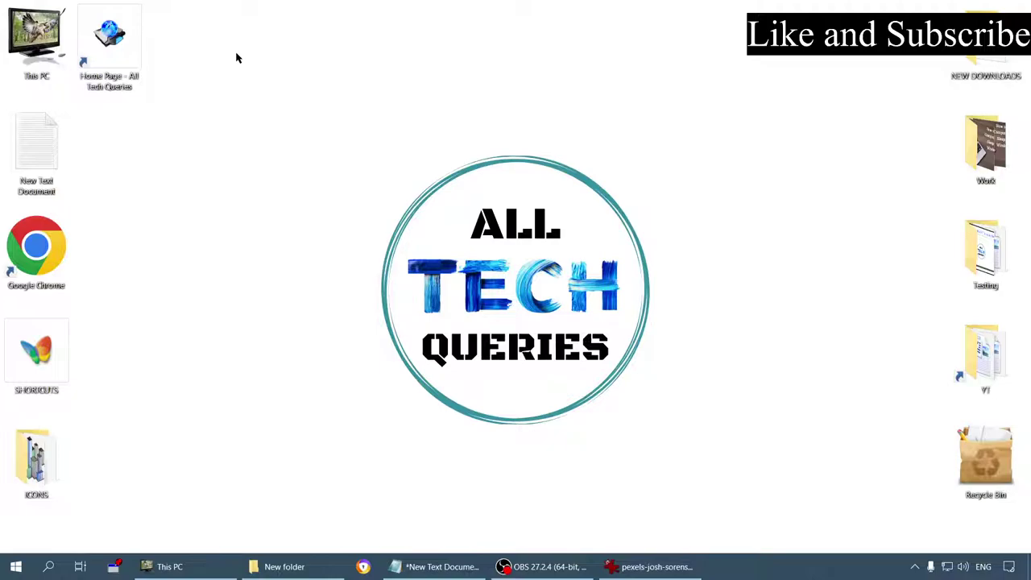
# Step: Open Display settings from the desktop menu and bring up the Display orientation choices
pyautogui.click(7, 569)
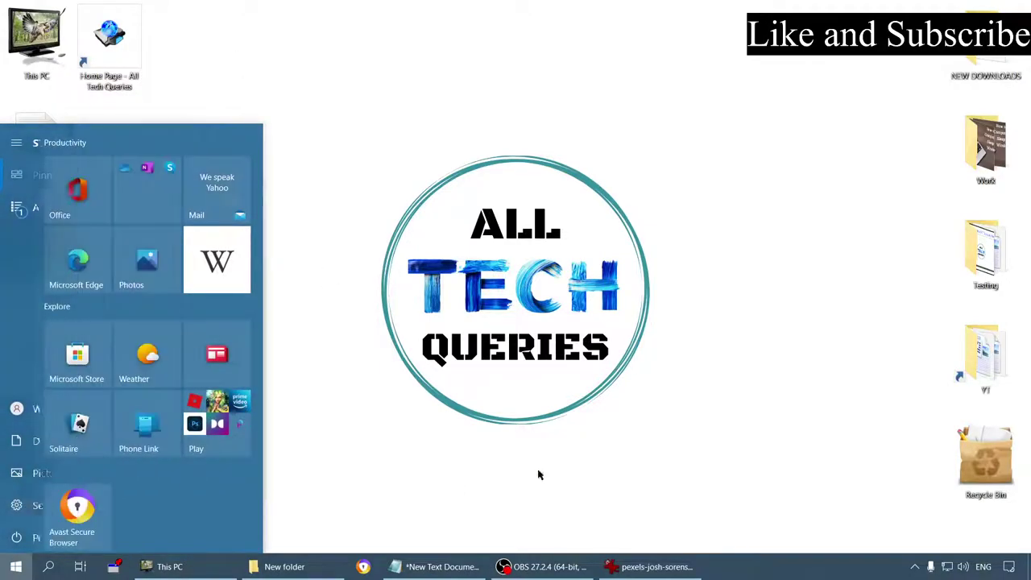
pyautogui.rightClick(663, 94)
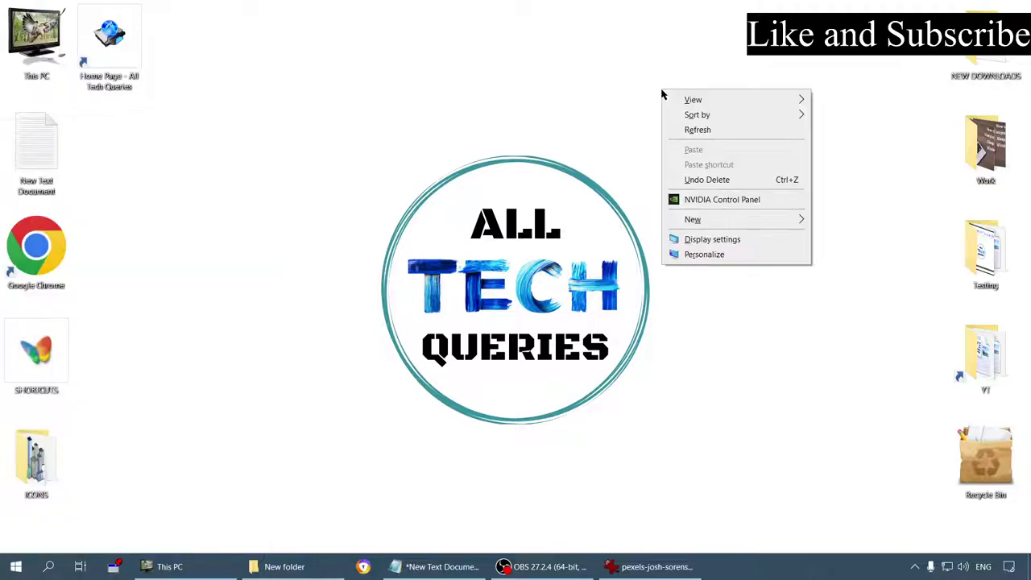
pyautogui.click(734, 243)
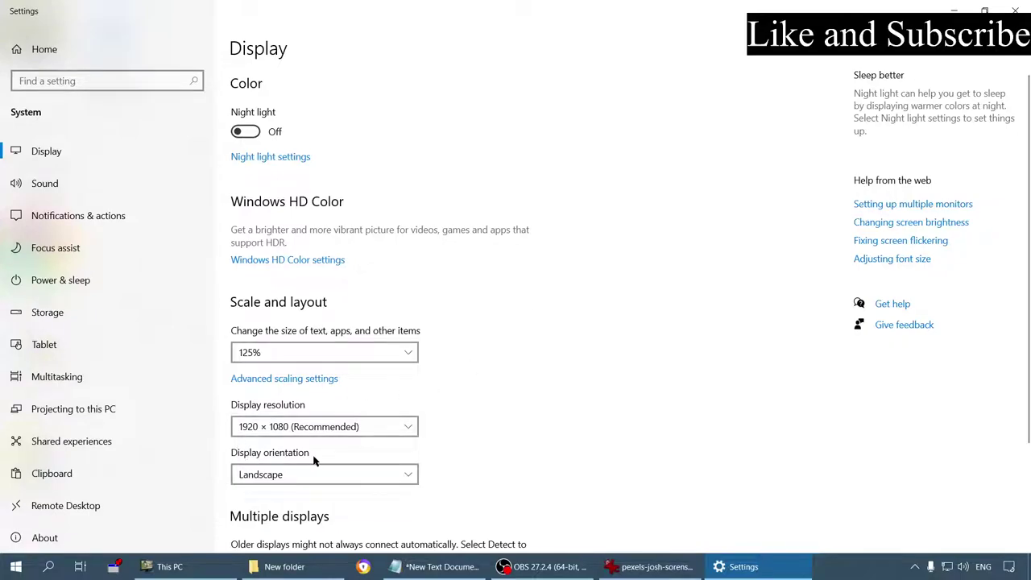
pyautogui.scroll(-3, 589, 394)
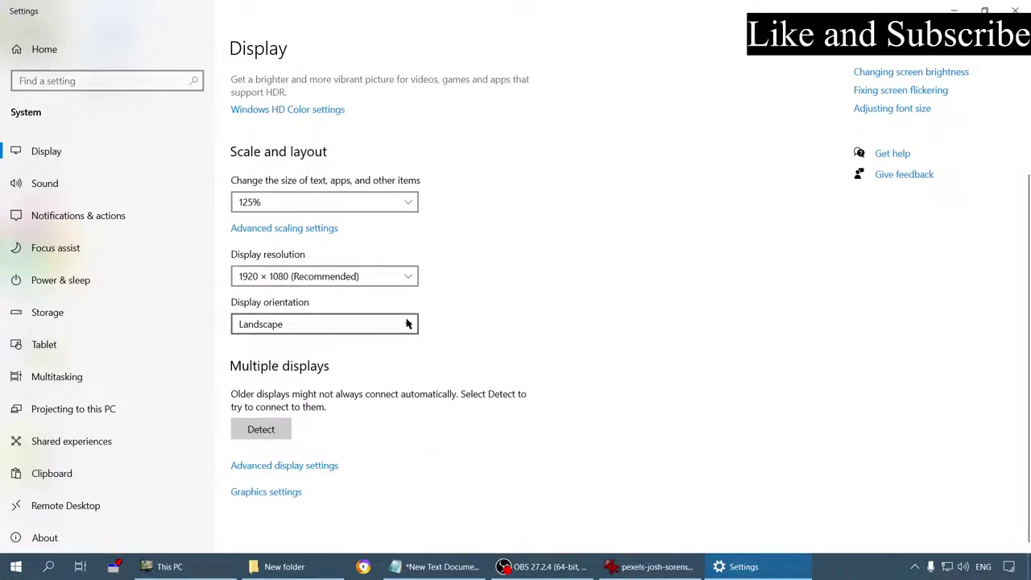
pyautogui.click(407, 323)
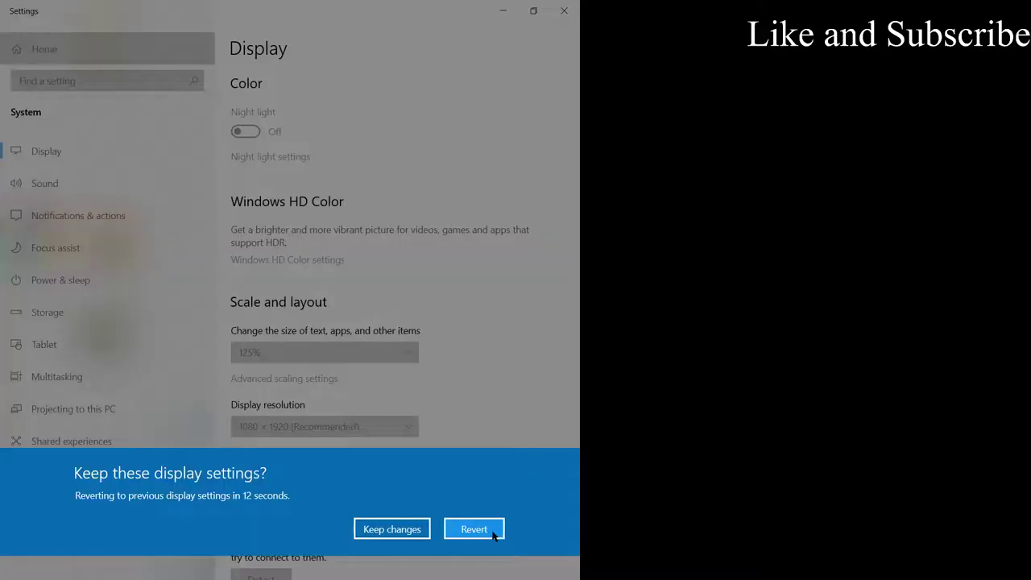
# Step: Revert the display to landscape and open the 4.png keep-changes screenshot
pyautogui.click(494, 534)
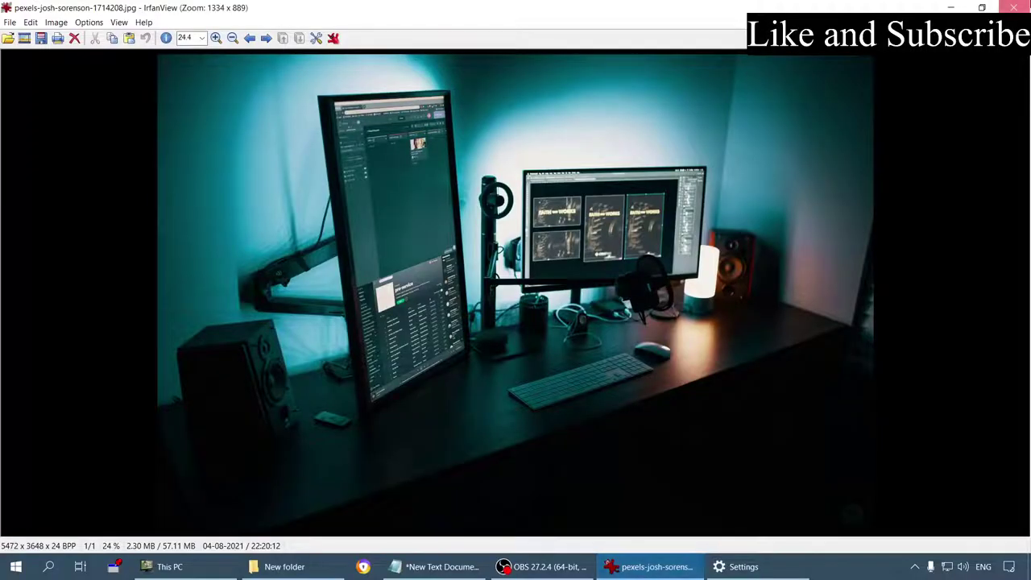
pyautogui.click(645, 567)
pyautogui.click(308, 567)
pyautogui.doubleClick(156, 106)
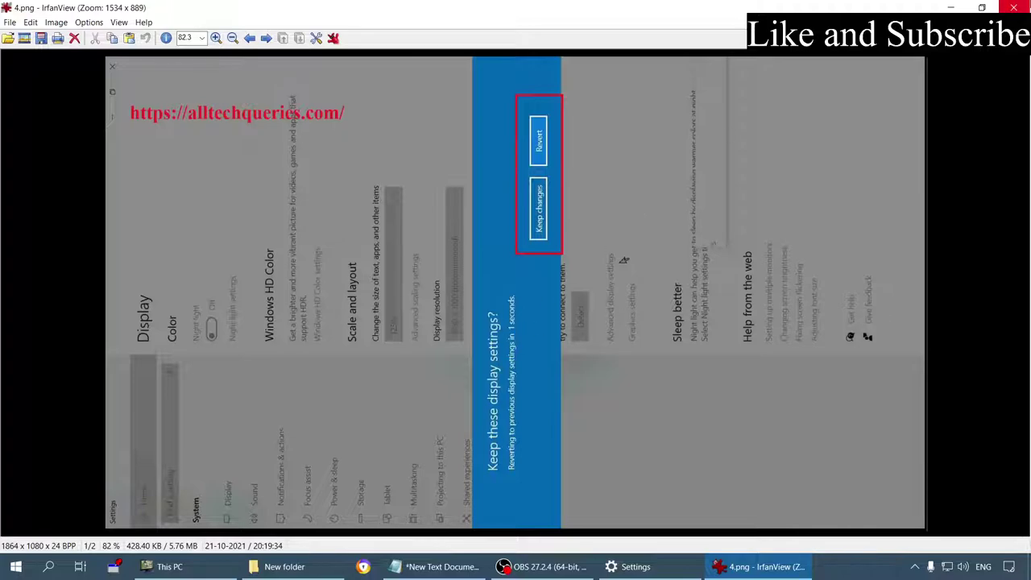
# Step: Close the screenshot viewer and check the Display orientation choices without changing them
pyautogui.click(1014, 7)
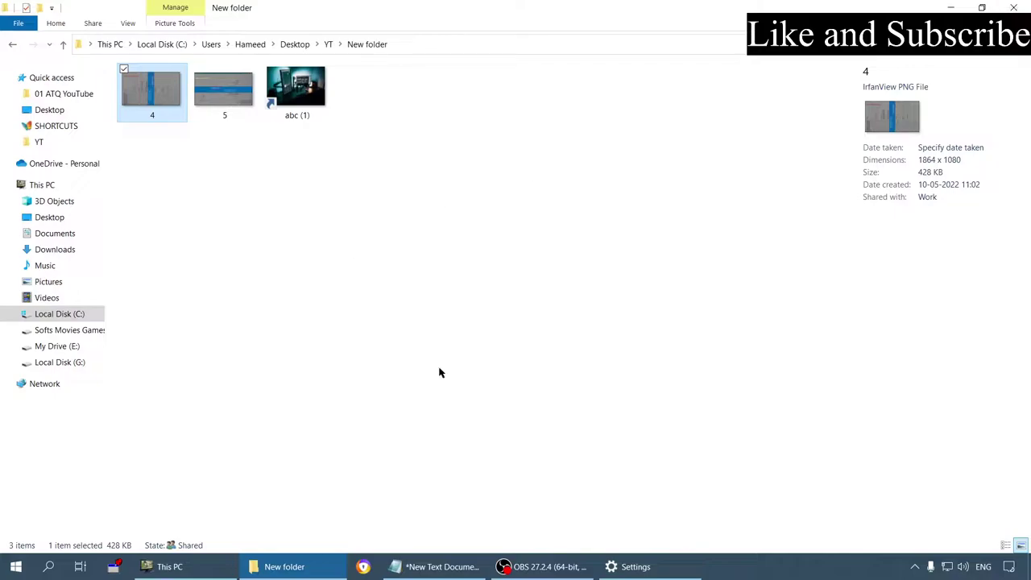
pyautogui.scroll(-3, 451, 330)
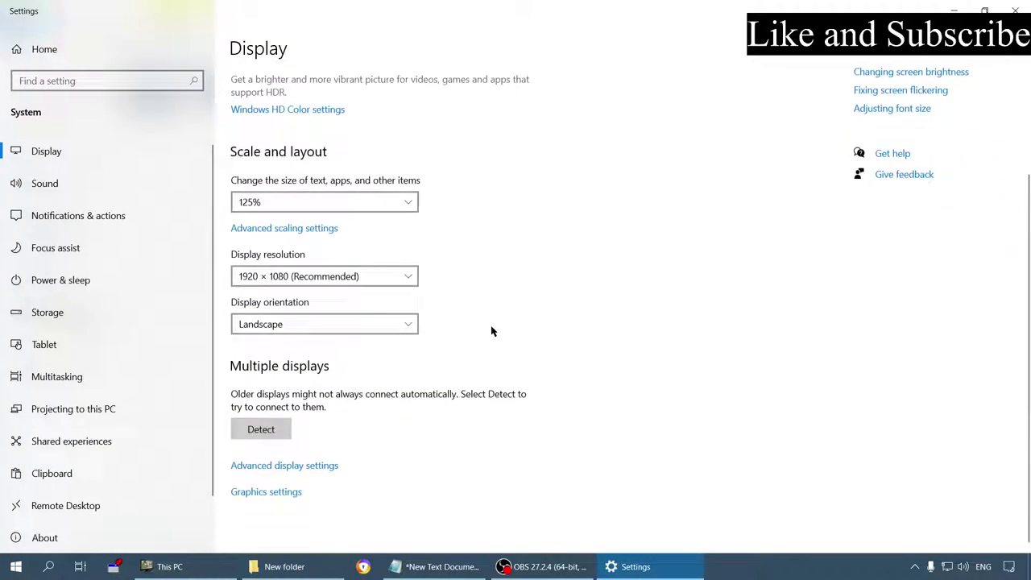
pyautogui.click(411, 331)
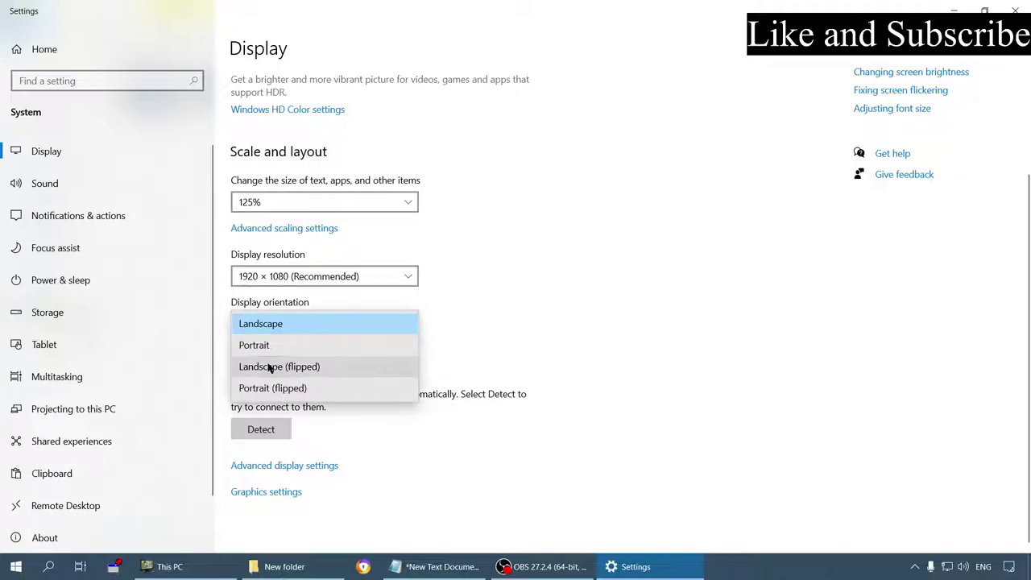
pyautogui.click(657, 343)
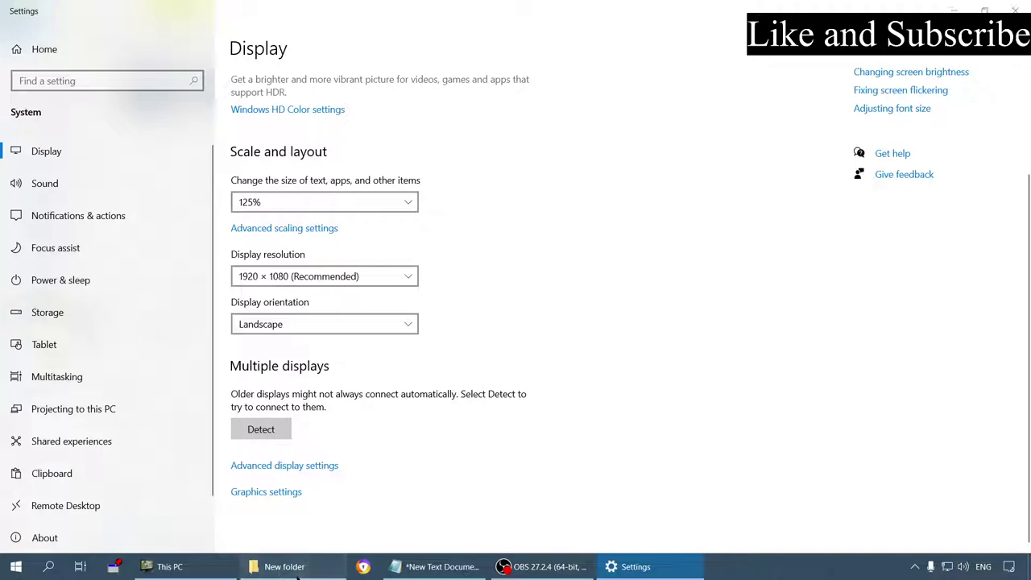
# Step: View the upside-down 5.png screenshot, then return to the Display settings page
pyautogui.click(284, 566)
pyautogui.doubleClick(223, 86)
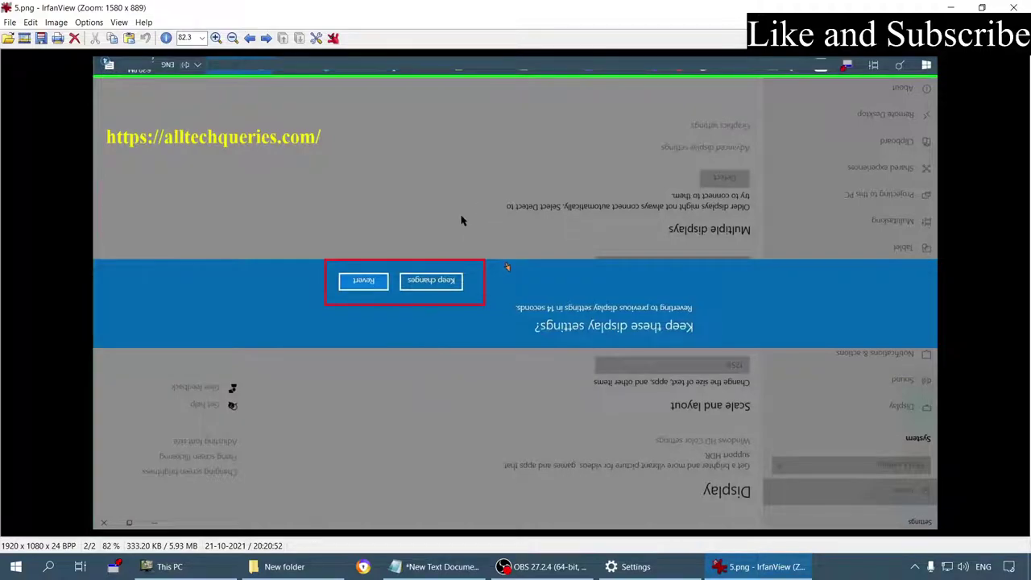
pyautogui.click(1013, 7)
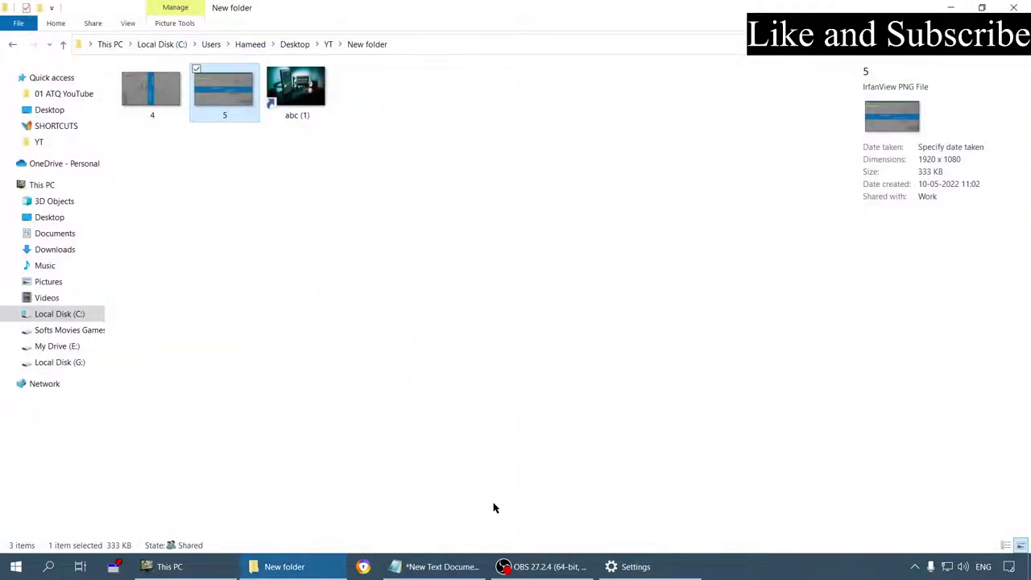
pyautogui.click(624, 566)
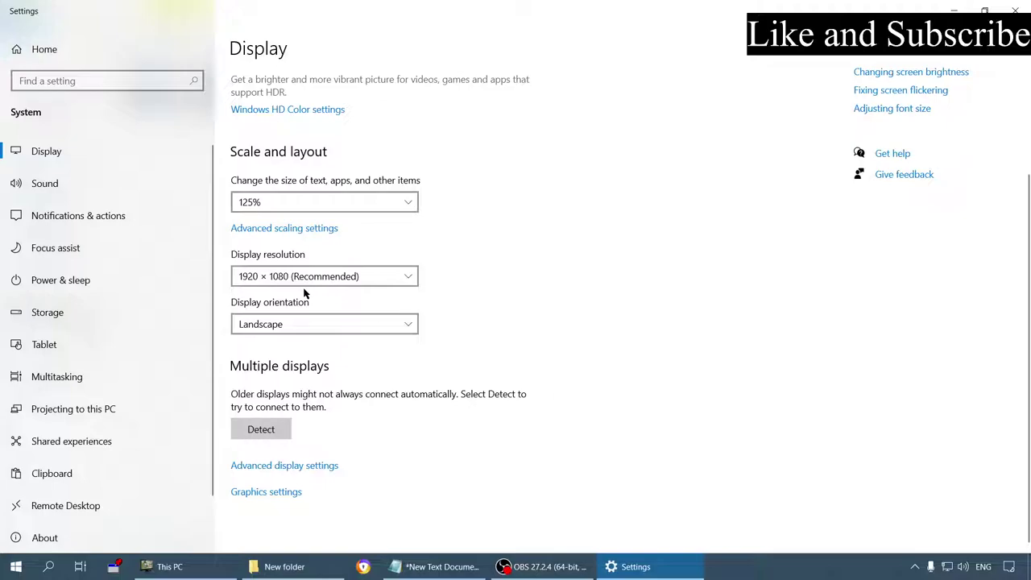
# Step: Review the four Display orientation options three times, leaving Landscape selected
pyautogui.click(330, 324)
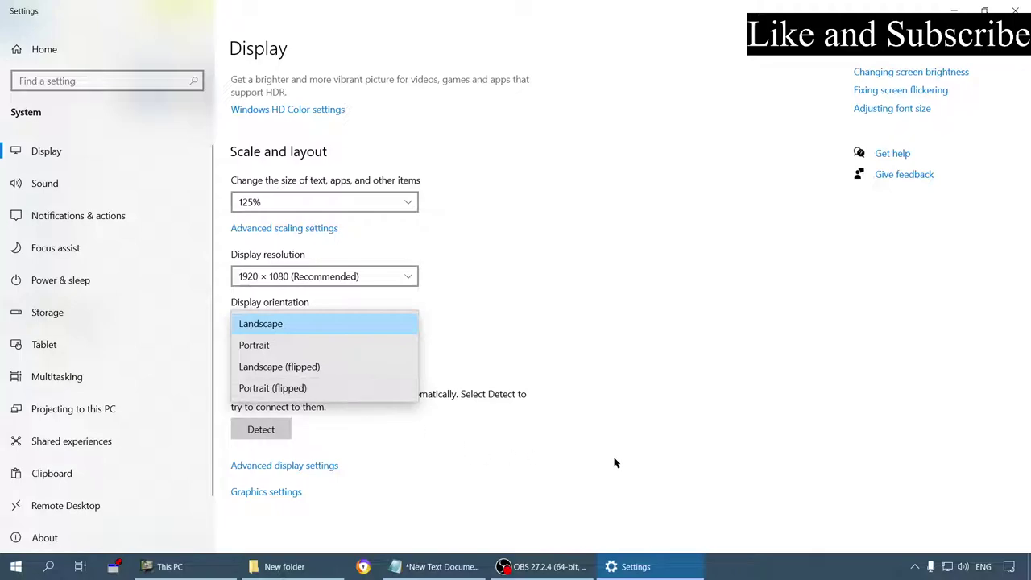
pyautogui.click(620, 365)
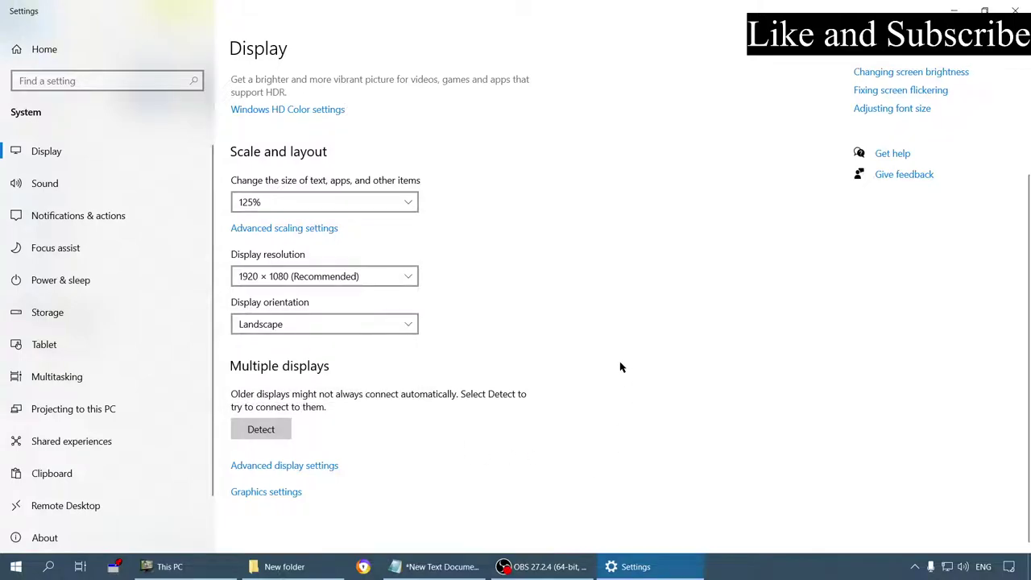
pyautogui.click(371, 325)
pyautogui.click(574, 338)
pyautogui.click(367, 326)
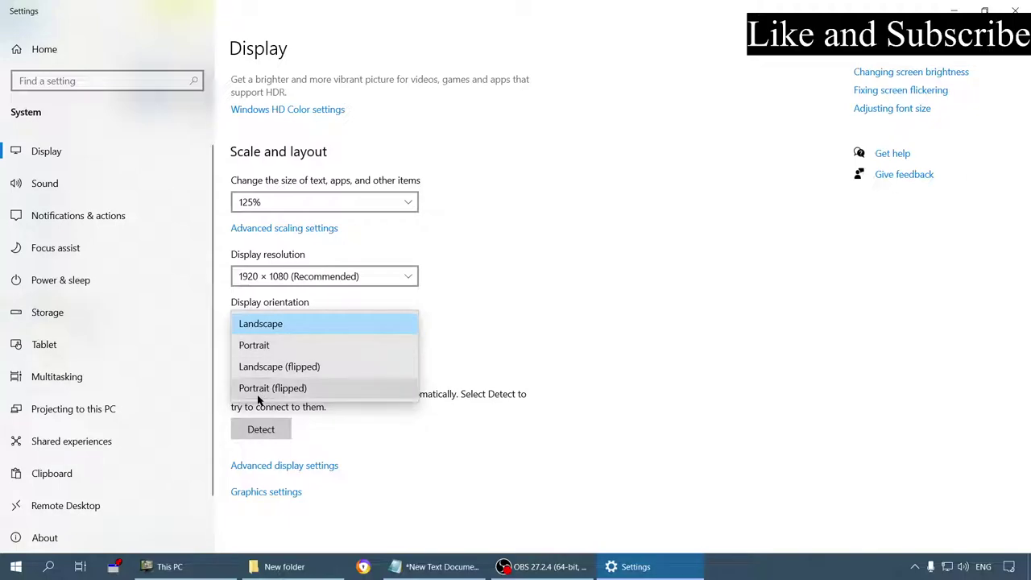
pyautogui.click(592, 408)
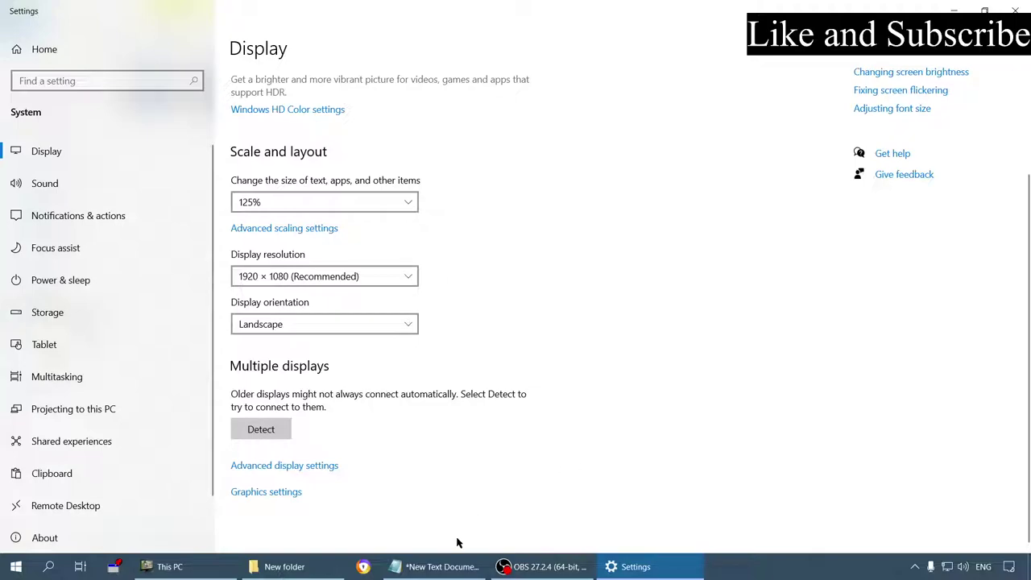
pyautogui.click(954, 8)
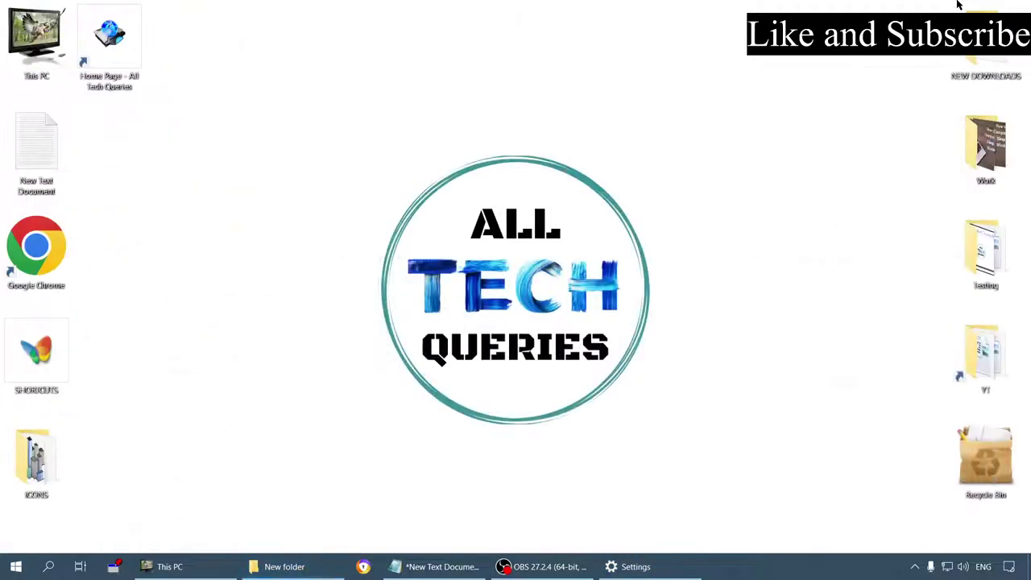
pyautogui.rightClick(453, 58)
pyautogui.click(497, 95)
pyautogui.click(435, 566)
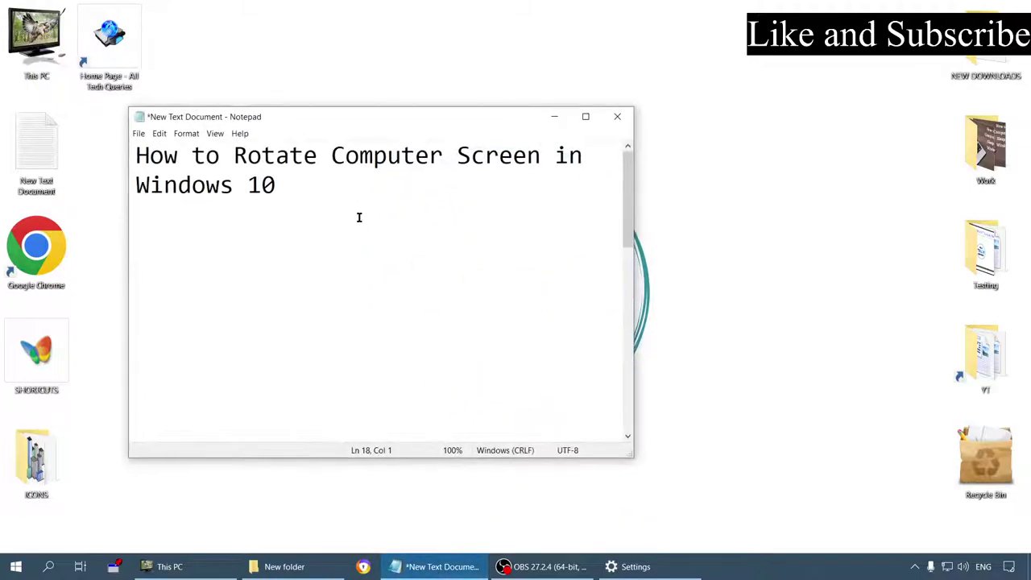
pyautogui.scroll(-5, 357, 218)
pyautogui.moveTo(333, 120)
pyautogui.mouseDown()
pyautogui.moveTo(587, 106)
pyautogui.moveTo(490, 107)
pyautogui.mouseUp()
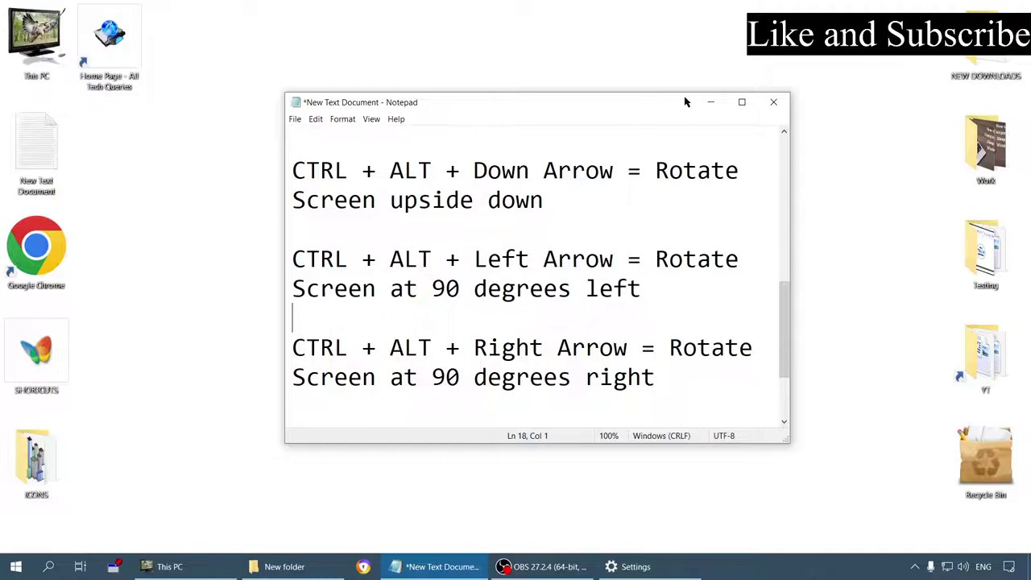
pyautogui.click(711, 104)
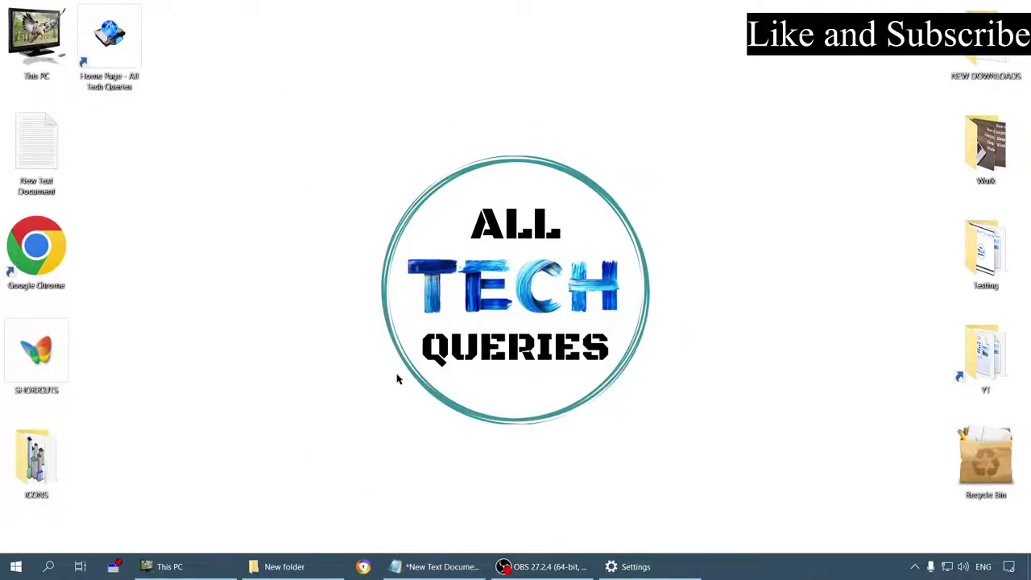
pyautogui.click(644, 567)
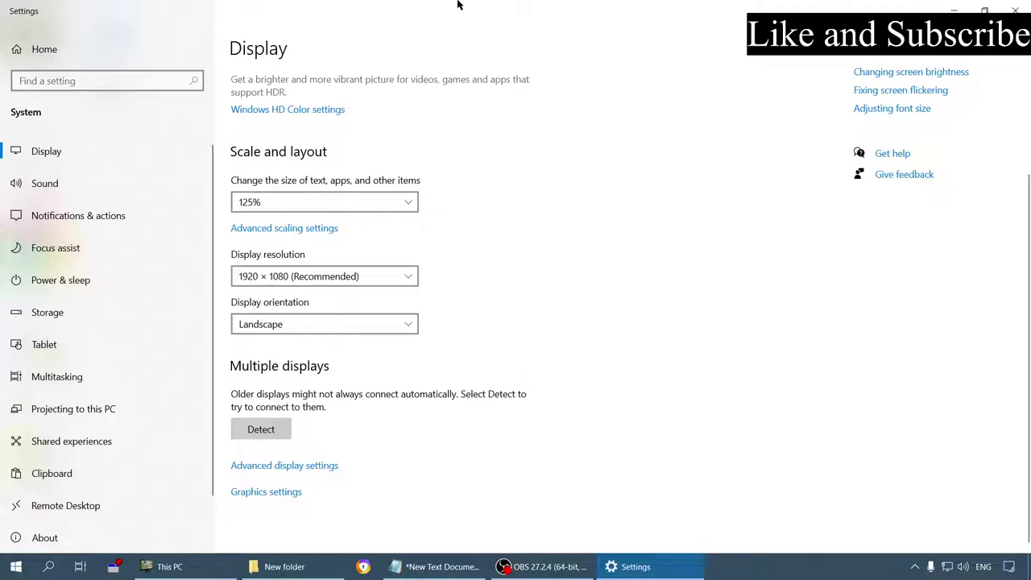
pyautogui.click(398, 323)
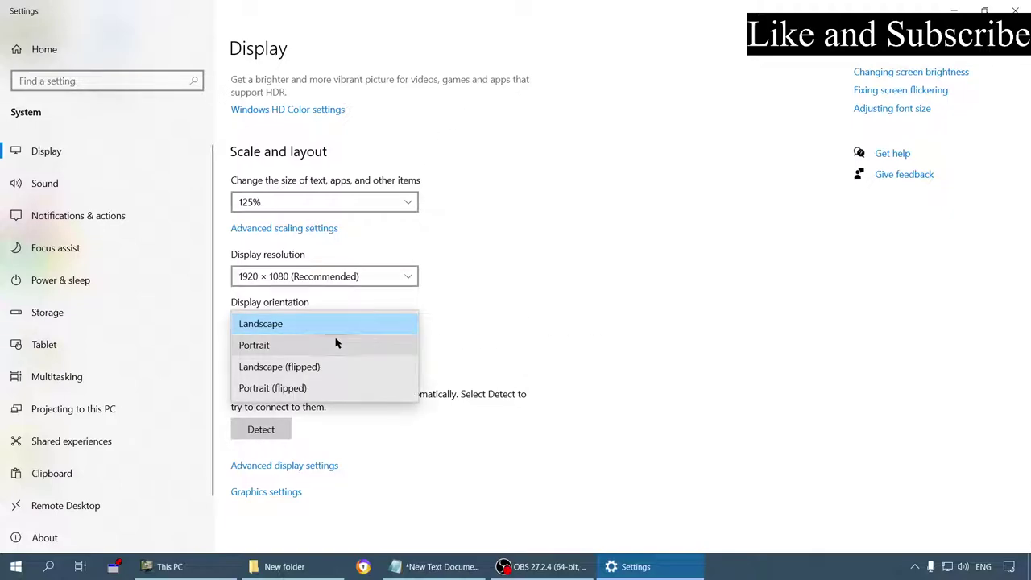
pyautogui.click(689, 324)
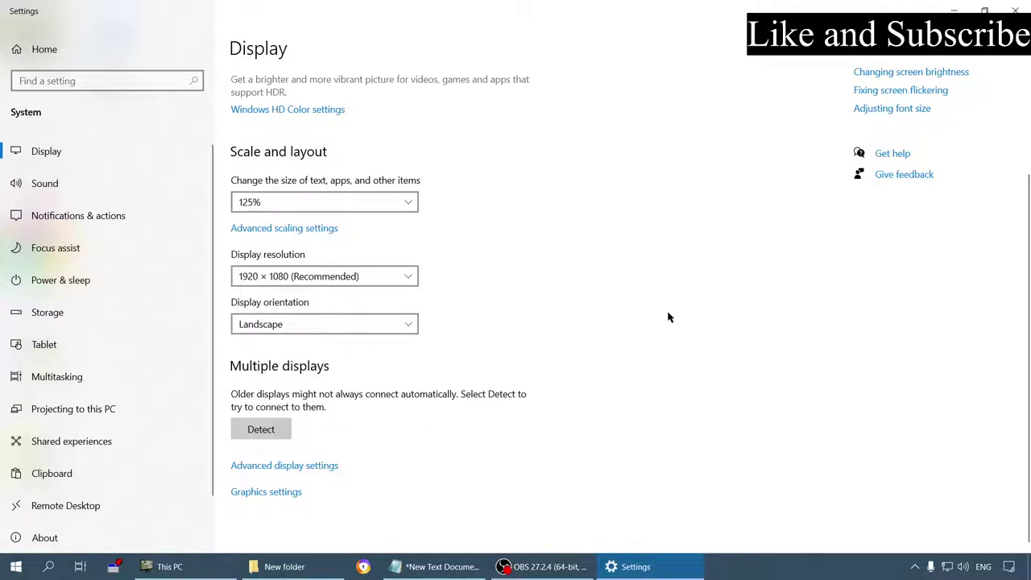
pyautogui.click(954, 10)
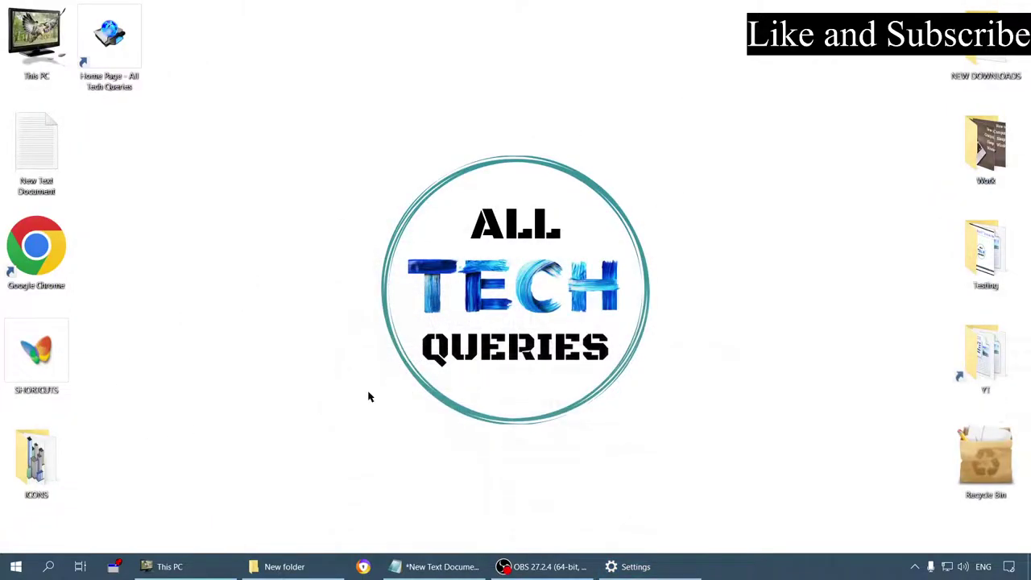